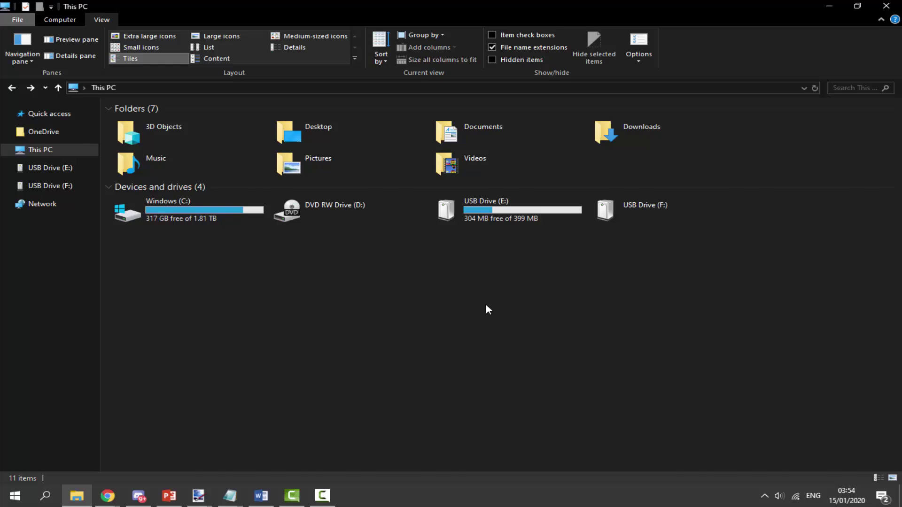
- Inspect the contents of USB Drive (E:) and its root folder, and return to This PC
{"action": "double_click", "coordinate": [506, 215]}
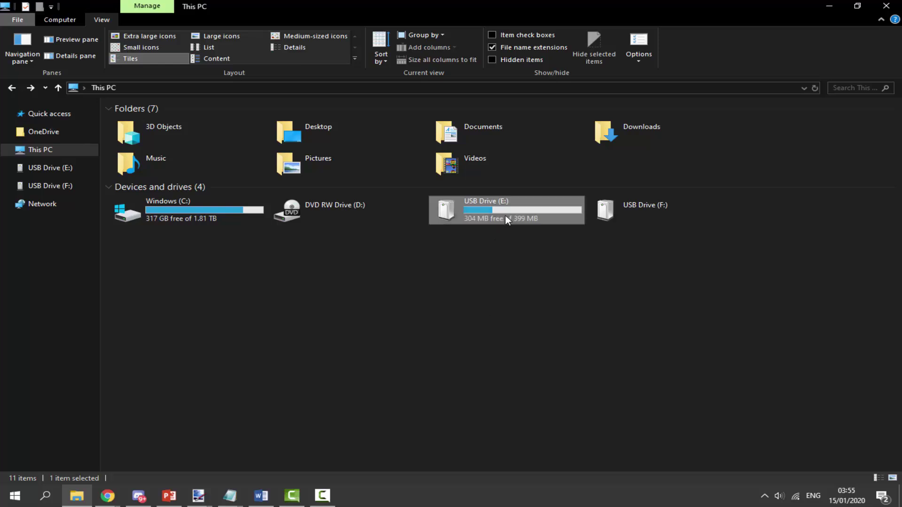
{"action": "left_click", "coordinate": [12, 88]}
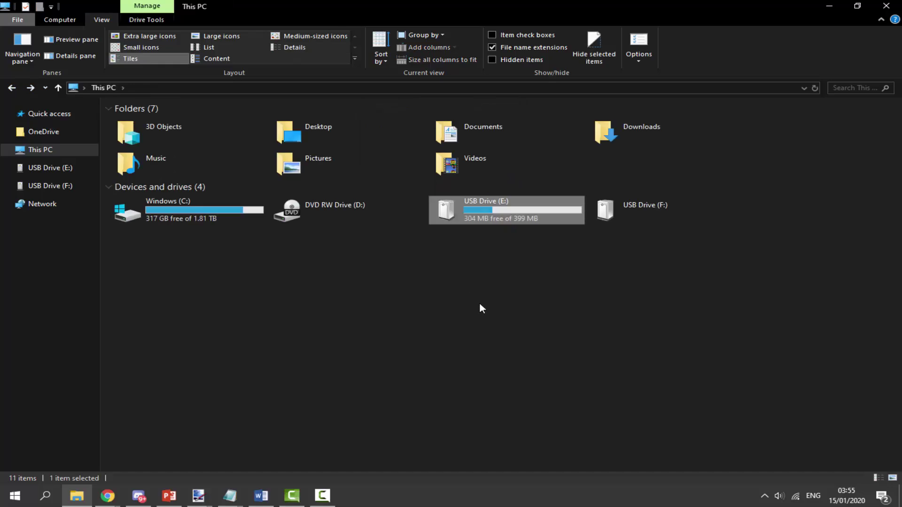
{"action": "double_click", "coordinate": [499, 213]}
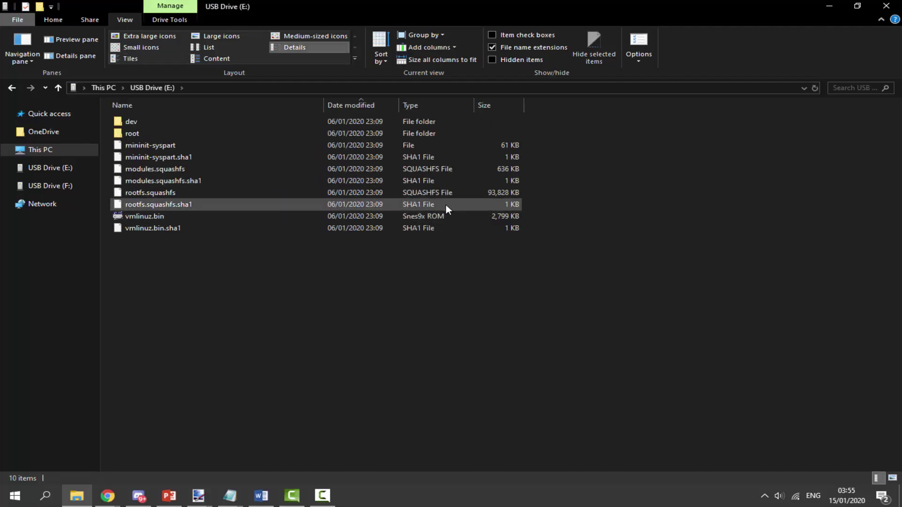
{"action": "left_click", "coordinate": [140, 134]}
{"action": "double_click", "coordinate": [140, 134]}
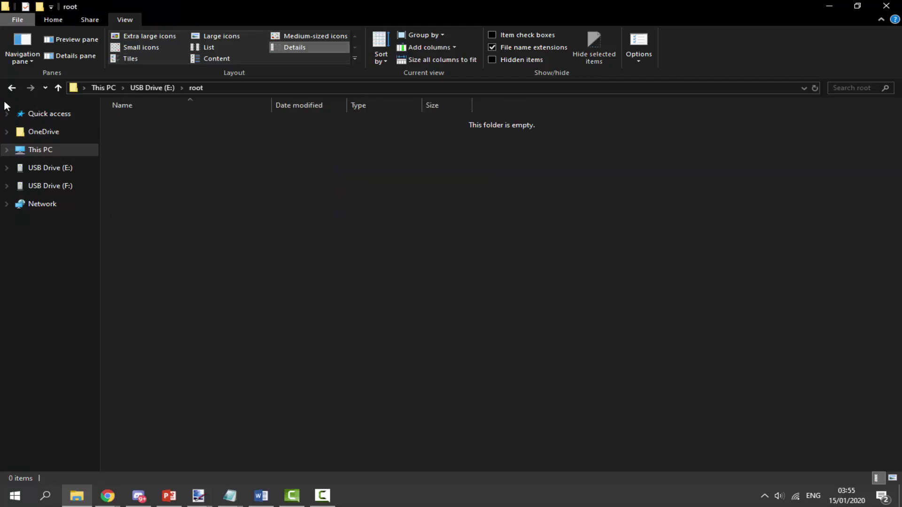
{"action": "left_click", "coordinate": [12, 89]}
{"action": "left_click", "coordinate": [12, 89]}
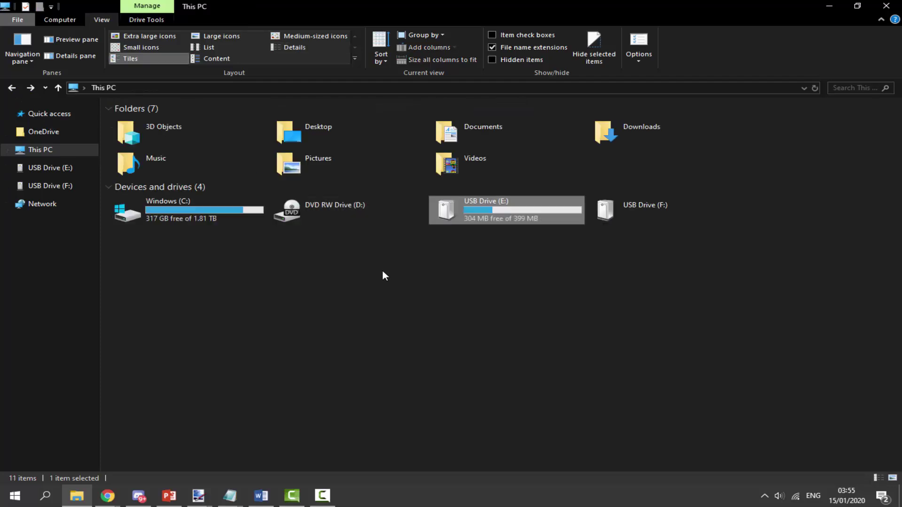
{"action": "left_click", "coordinate": [416, 309]}
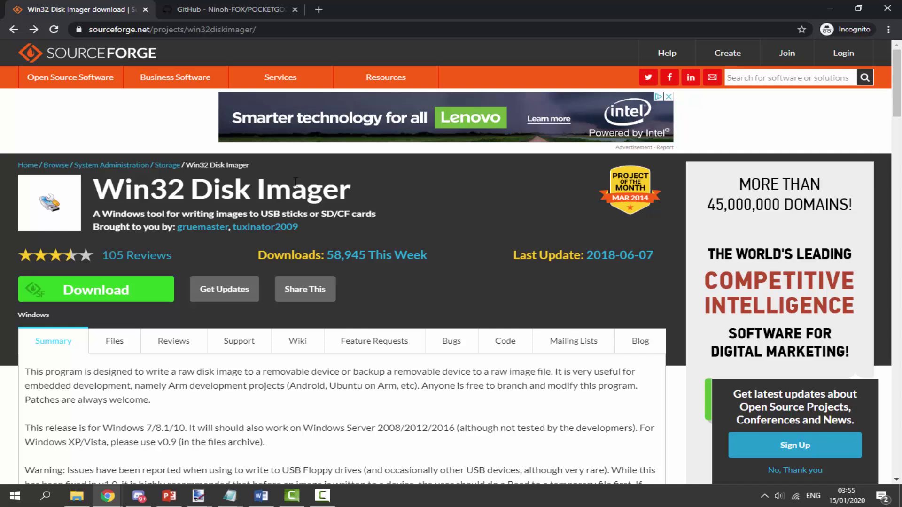
- Download Win32 Disk Imager from SourceForge and sd_image.bin from the POCKETGO2_ROGUE_CFW v1.0.2 release on GitHub
{"action": "left_click", "coordinate": [118, 291]}
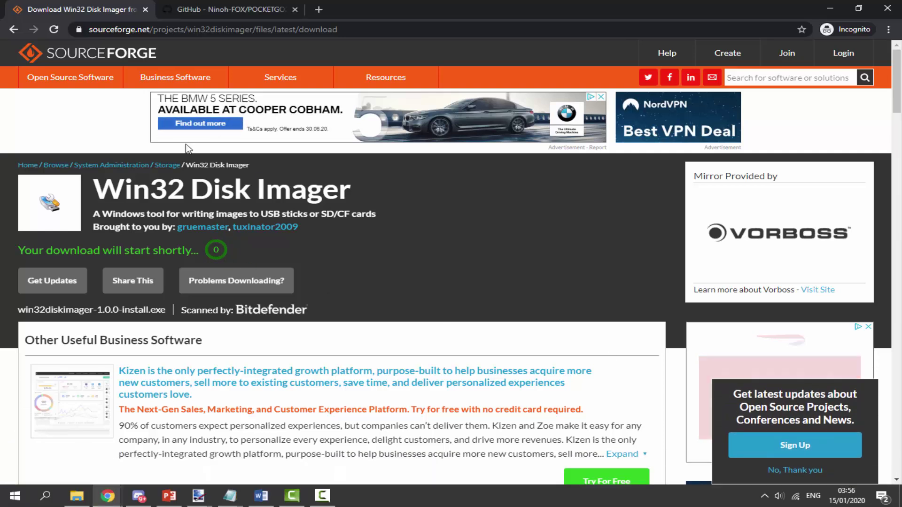
{"action": "left_click", "coordinate": [205, 7]}
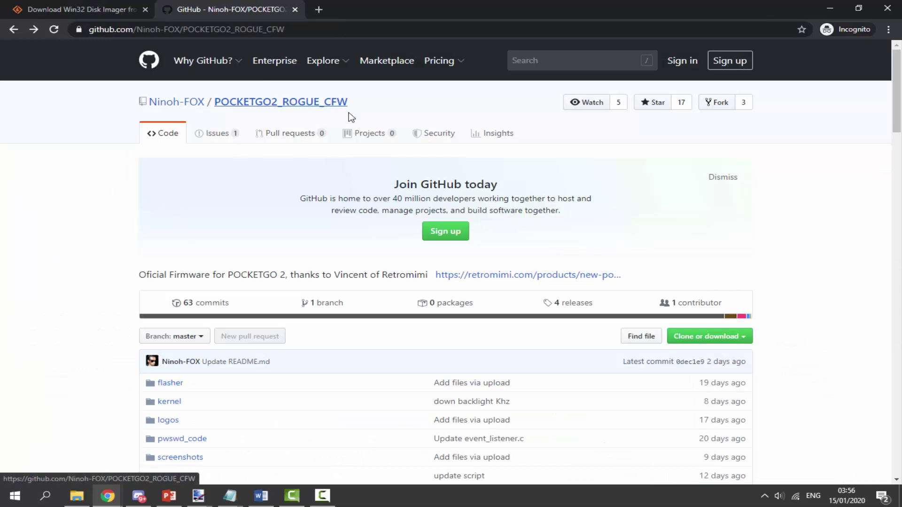
{"action": "scroll", "coordinate": [391, 146], "scroll_direction": "down", "scroll_amount": 1}
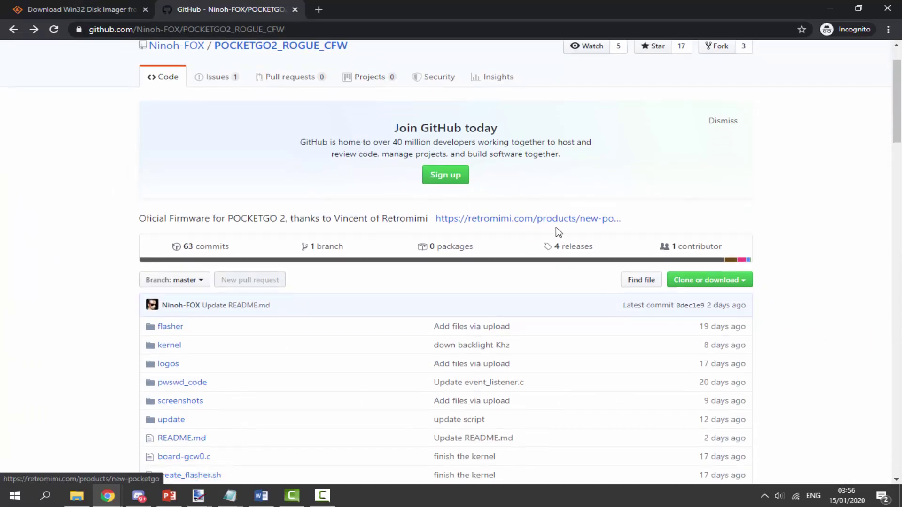
{"action": "left_click", "coordinate": [563, 246]}
{"action": "scroll", "coordinate": [488, 195], "scroll_direction": "down", "scroll_amount": 3}
{"action": "scroll", "coordinate": [487, 198], "scroll_direction": "down", "scroll_amount": 1}
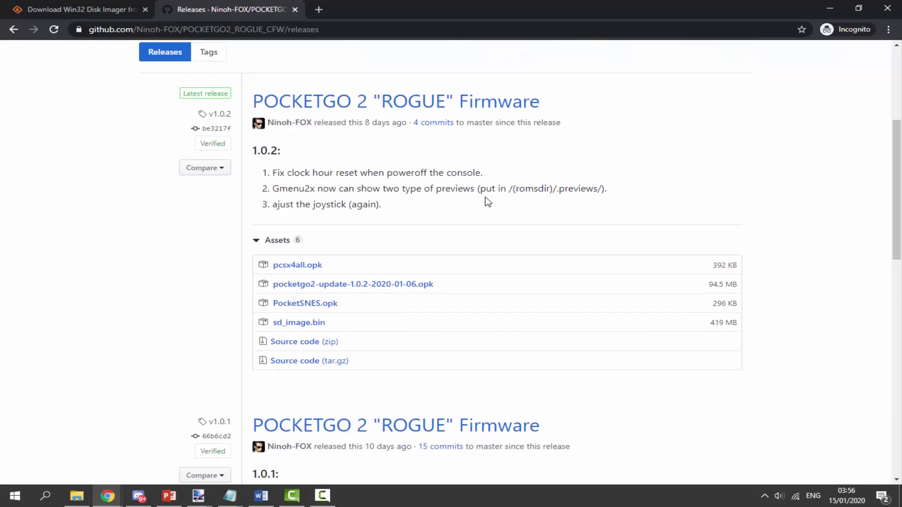
{"action": "scroll", "coordinate": [456, 227], "scroll_direction": "down", "scroll_amount": 1}
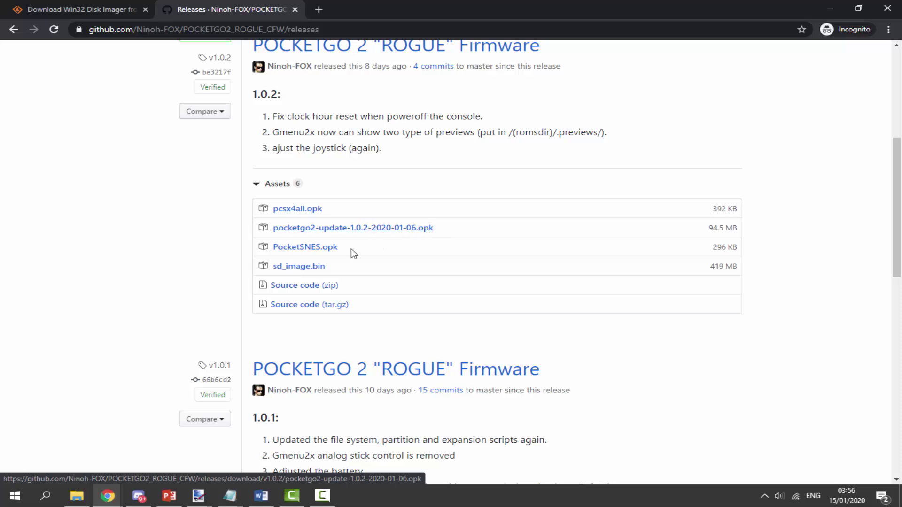
{"action": "left_click", "coordinate": [312, 271]}
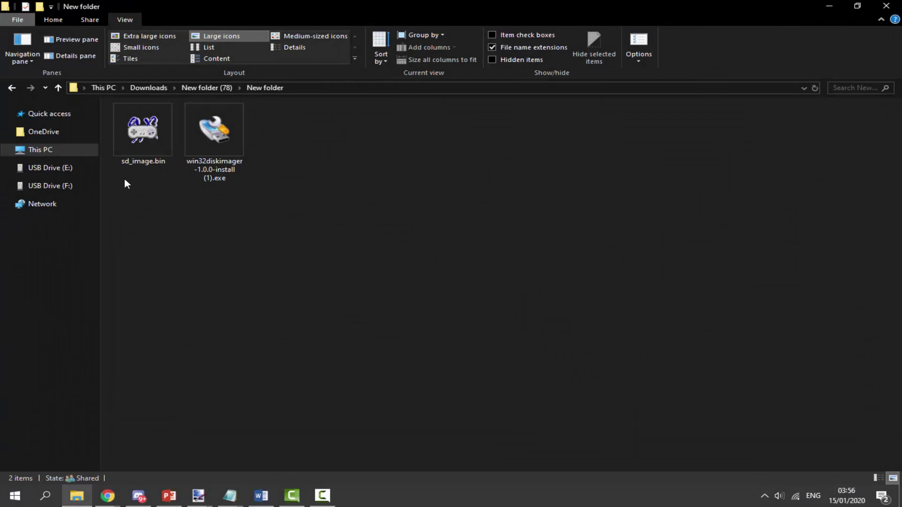
- Launch the installer win32diskimager-1.0.0-install (1).exe from the folder holding the downloaded files in File Explorer
{"action": "left_click", "coordinate": [139, 158]}
{"action": "left_click_drag", "start_coordinate": [177, 226], "coordinate": [426, 221]}
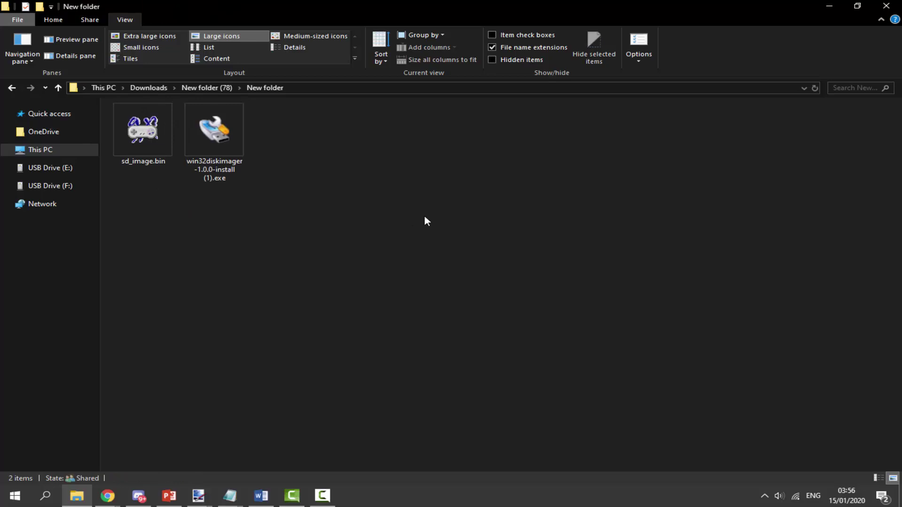
{"action": "left_click", "coordinate": [222, 161]}
{"action": "double_click", "coordinate": [235, 155]}
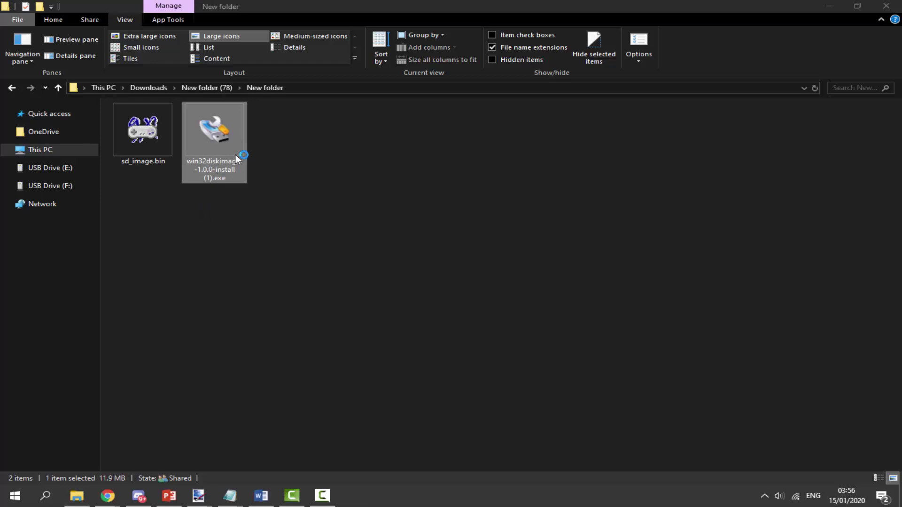
{"action": "left_click", "coordinate": [430, 229]}
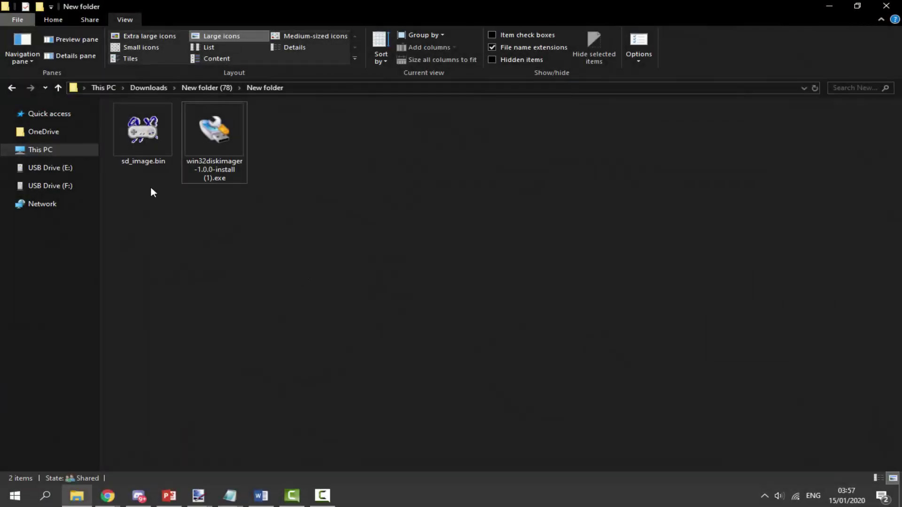
- Check the advanced view setting for hiding extensions of known file types in the folder options, without changing it
{"action": "left_click", "coordinate": [145, 149]}
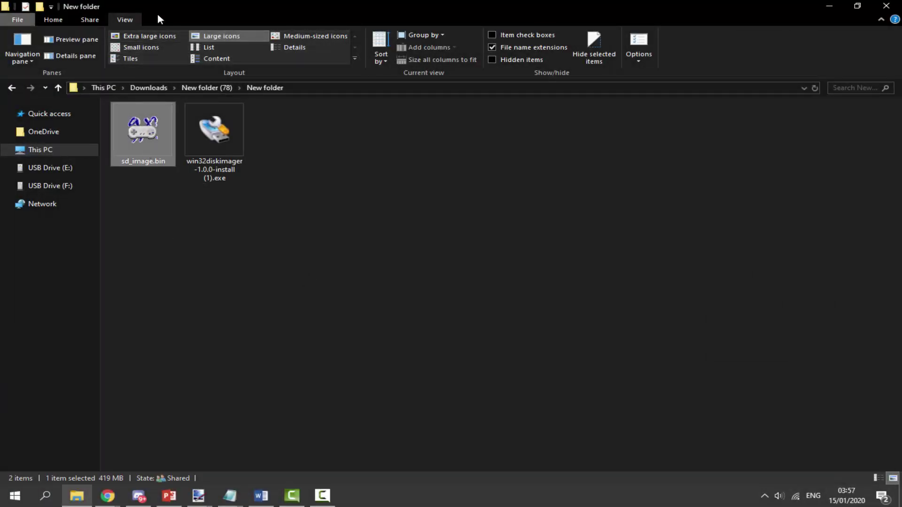
{"action": "left_click", "coordinate": [638, 41]}
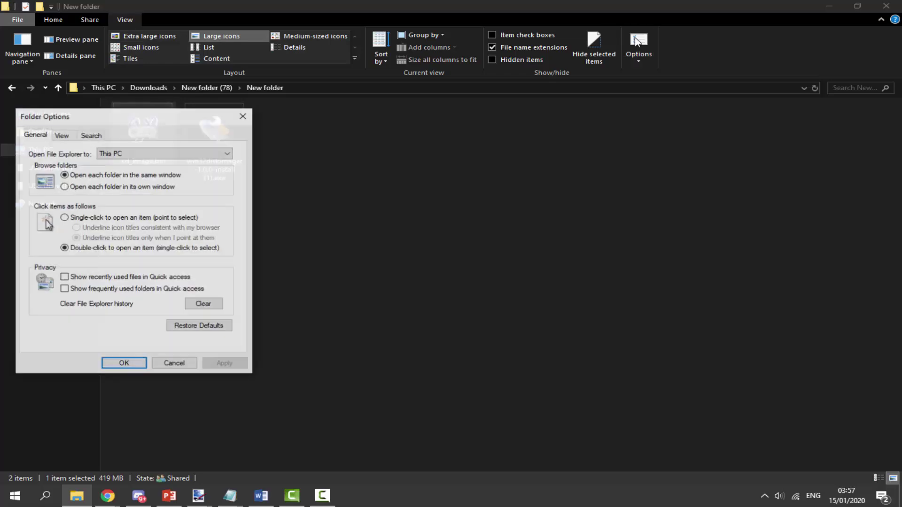
{"action": "left_click", "coordinate": [60, 138]}
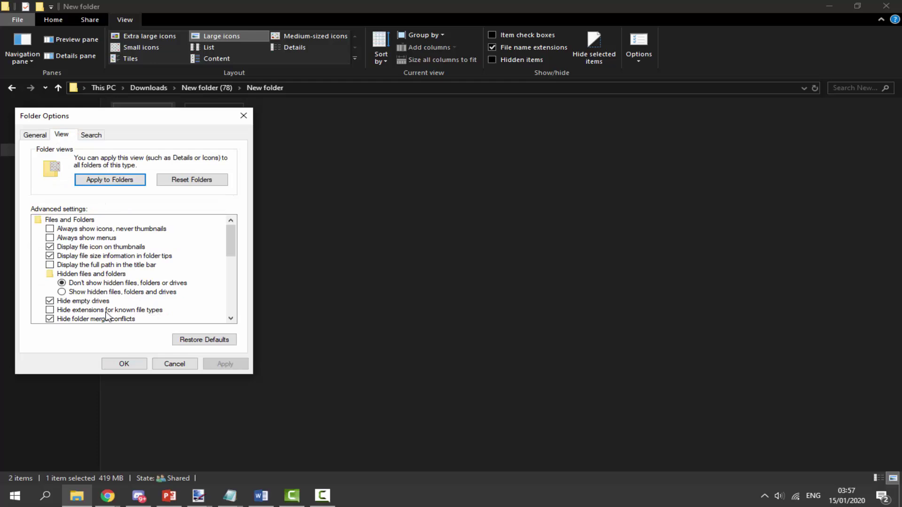
{"action": "left_click", "coordinate": [162, 365]}
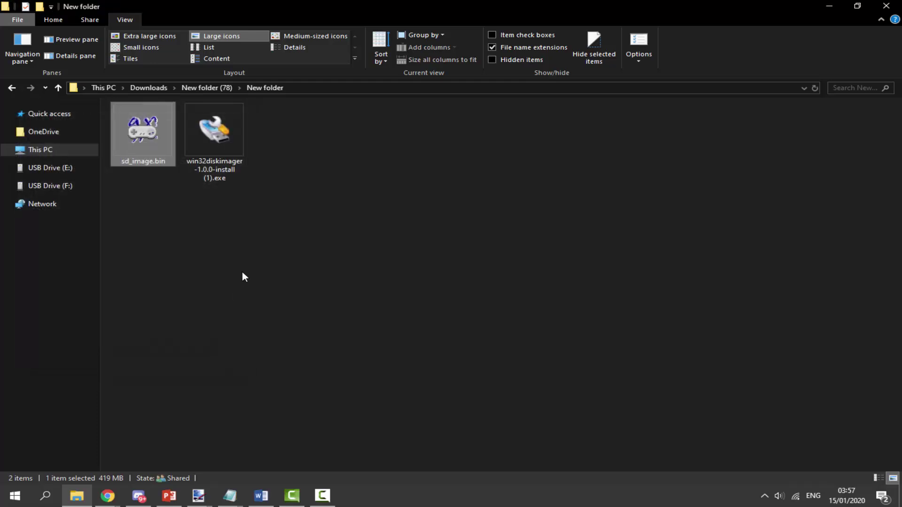
- Rename sd_image.bin to sd_image.img through its file properties
{"action": "right_click", "coordinate": [142, 135]}
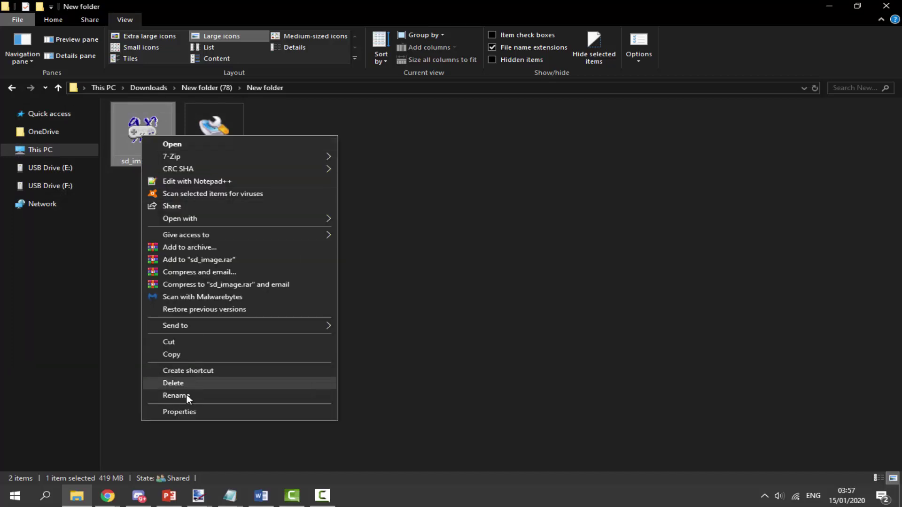
{"action": "left_click", "coordinate": [188, 411]}
{"action": "left_click_drag", "start_coordinate": [244, 185], "coordinate": [236, 185]}
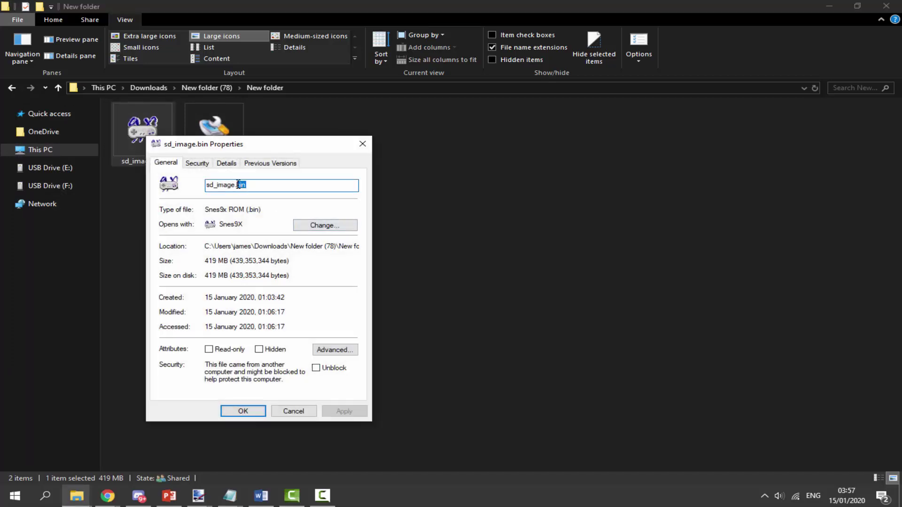
{"action": "key", "text": "BackSpace"}
{"action": "type", "text": "im"}
{"action": "type", "text": "g"}
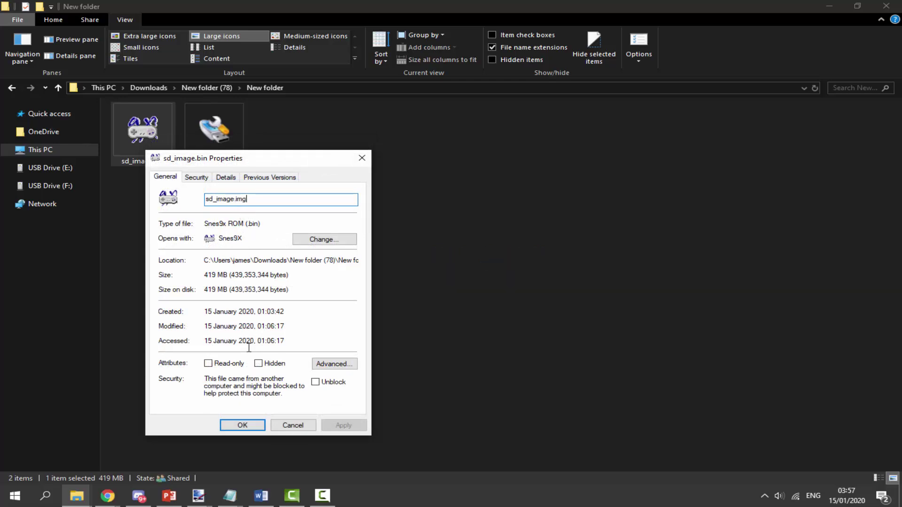
{"action": "left_click", "coordinate": [242, 425]}
{"action": "left_click", "coordinate": [519, 252]}
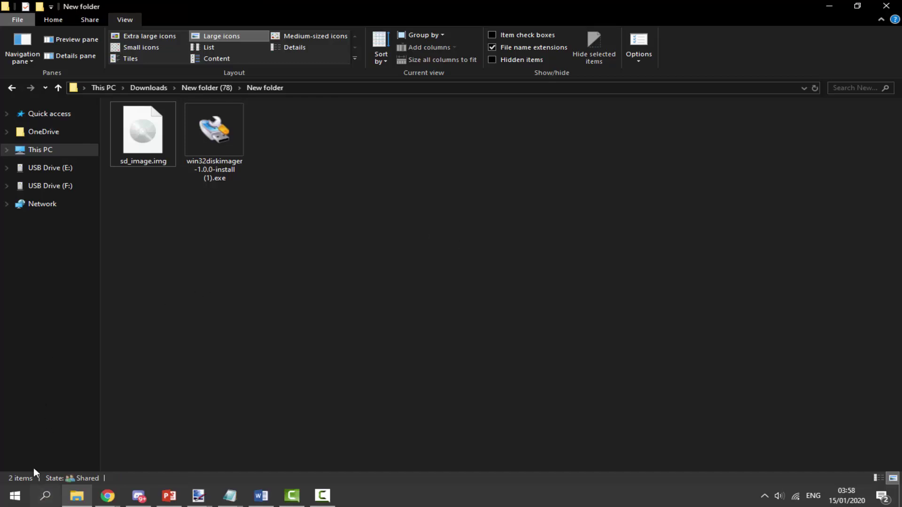
- Search Windows for "hard disk" and open the tool for creating and formatting hard disk partitions
{"action": "left_click", "coordinate": [47, 505]}
{"action": "type", "text": "hard disk"}
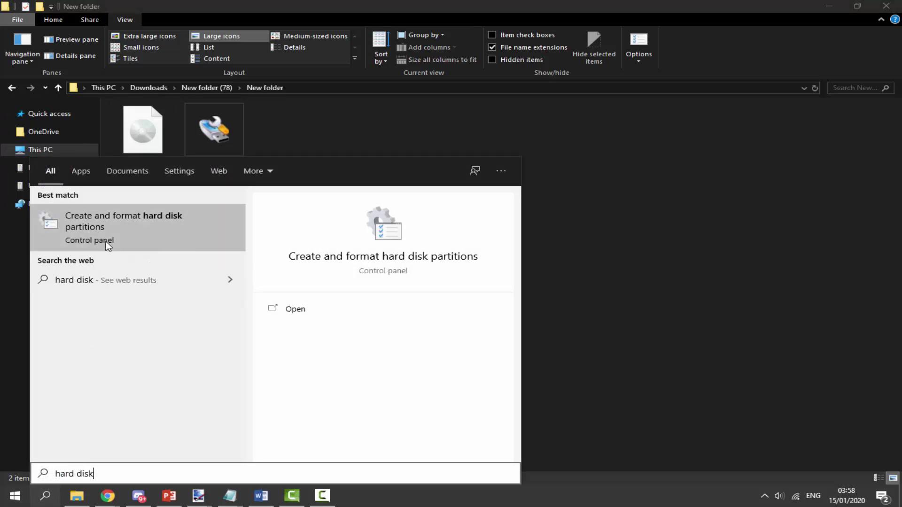
{"action": "left_click", "coordinate": [127, 225]}
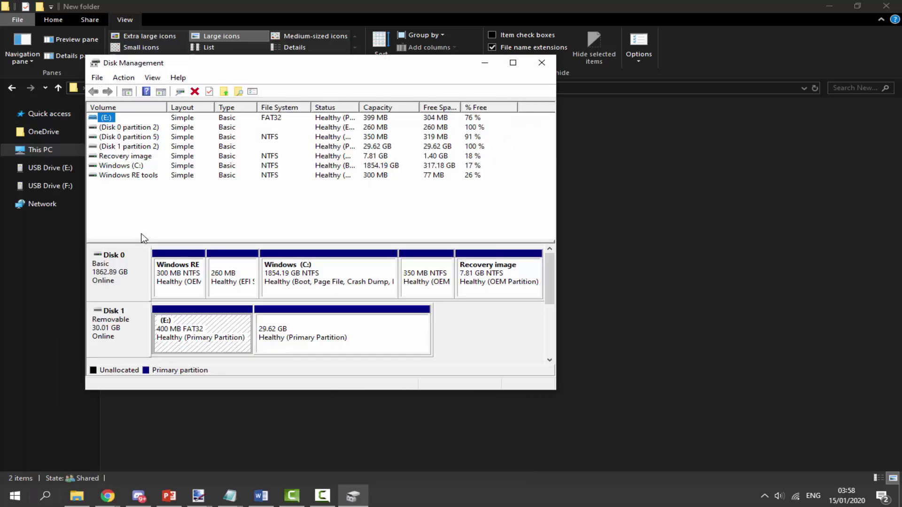
- Examine the two partitions on removable Disk 1, the FAT32 (E:) one and the 29.62 GB one
{"action": "left_click", "coordinate": [265, 332]}
{"action": "left_click", "coordinate": [202, 329]}
{"action": "left_click", "coordinate": [290, 333]}
{"action": "left_click", "coordinate": [212, 330]}
{"action": "left_click", "coordinate": [289, 331]}
{"action": "left_click", "coordinate": [198, 332]}
{"action": "left_click", "coordinate": [328, 328]}
{"action": "left_click", "coordinate": [189, 329]}
{"action": "left_click", "coordinate": [303, 328]}
{"action": "left_click", "coordinate": [243, 330]}
- Delete the 29.62 GB primary partition on Disk 1
{"action": "right_click", "coordinate": [297, 328]}
{"action": "left_click", "coordinate": [345, 424]}
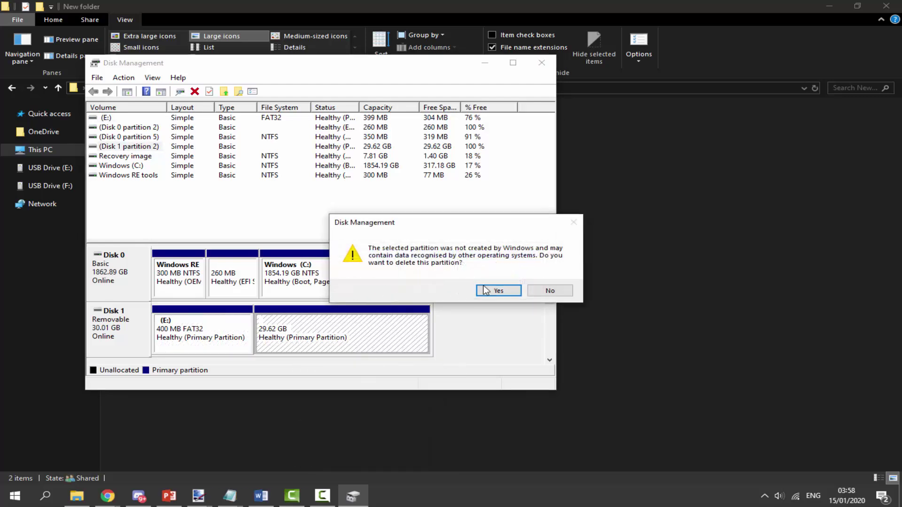
{"action": "left_click", "coordinate": [497, 291]}
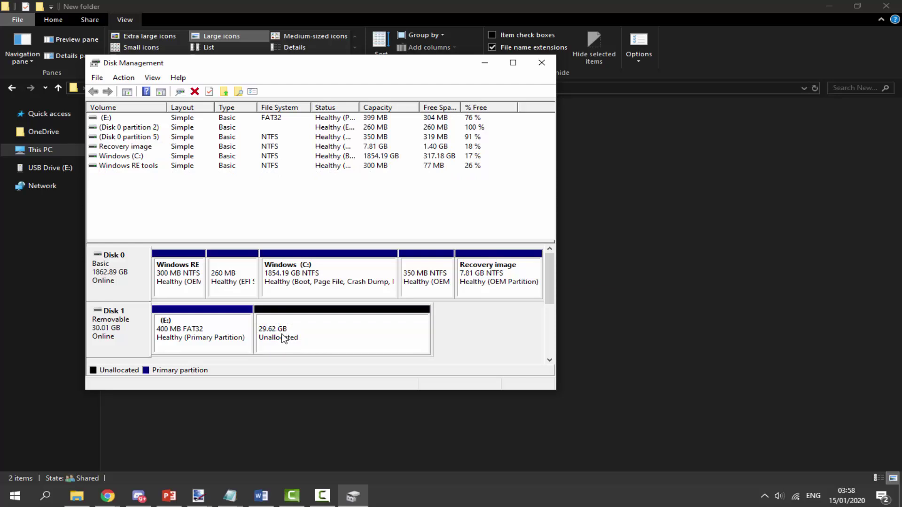
- Delete the FAT32 (E:) volume on Disk 1
{"action": "left_click", "coordinate": [230, 328]}
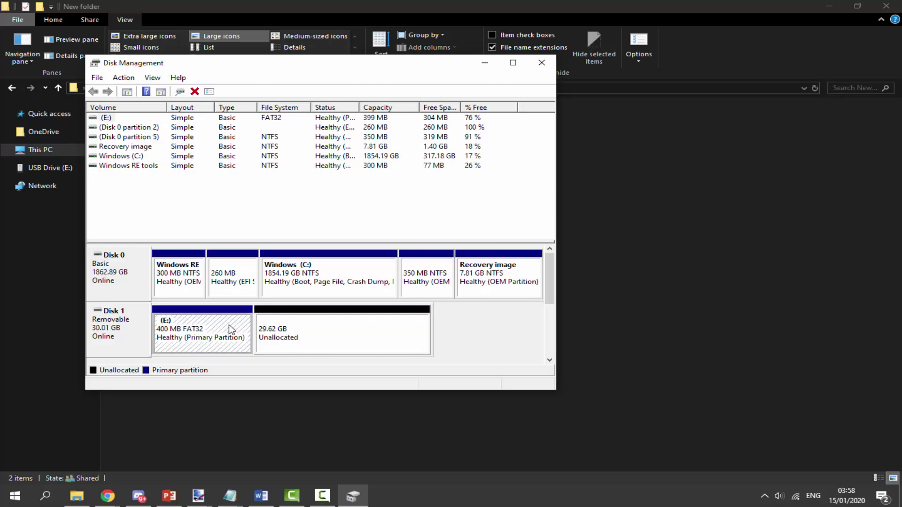
{"action": "right_click", "coordinate": [230, 329]}
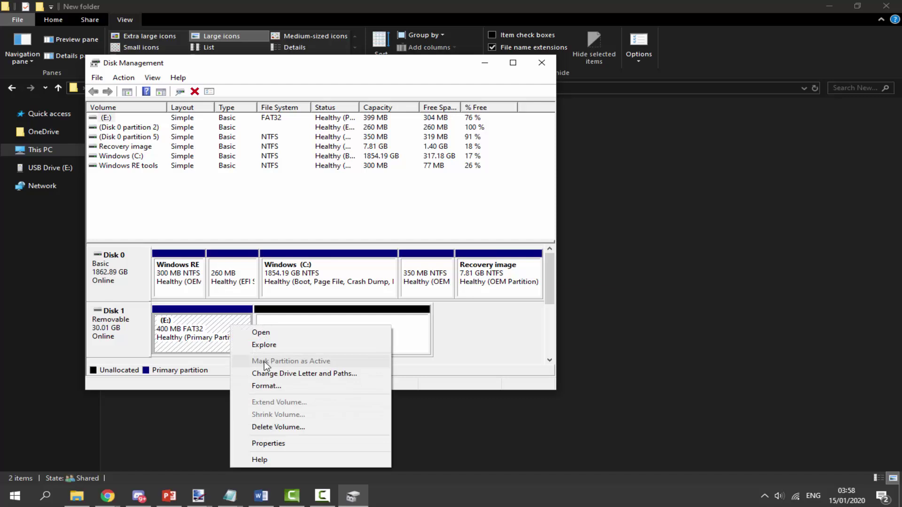
{"action": "left_click", "coordinate": [280, 426]}
{"action": "left_click", "coordinate": [500, 289]}
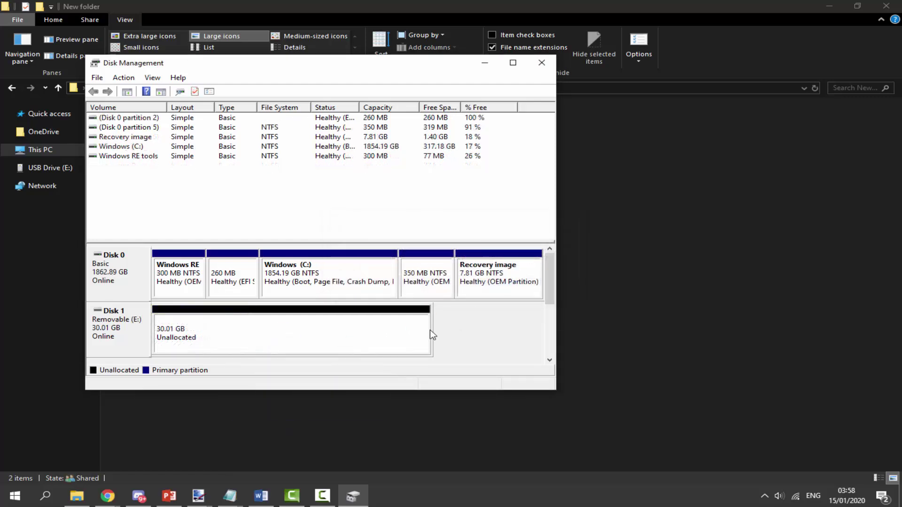
- Create a simple volume in Disk 1's unallocated space with drive letter F, FAT32, default allocation unit size, label New Volume and quick format
{"action": "left_click", "coordinate": [296, 332]}
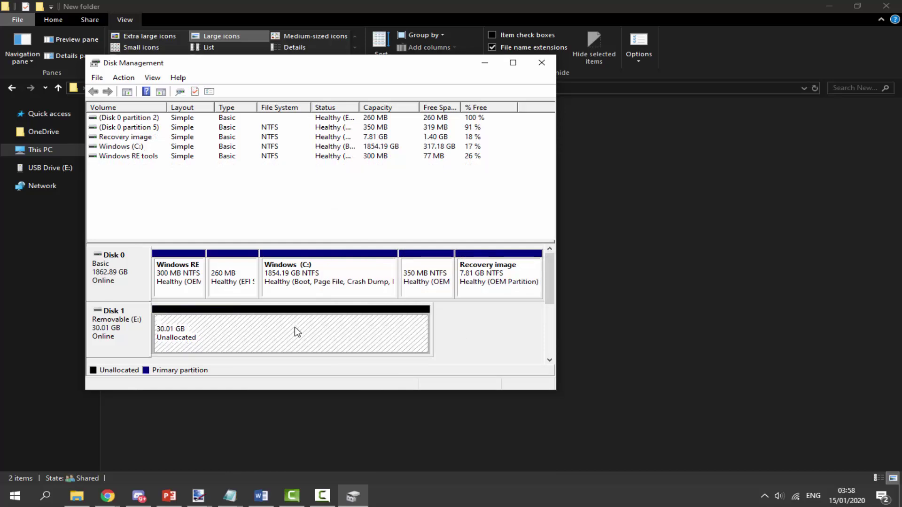
{"action": "right_click", "coordinate": [295, 328]}
{"action": "left_click", "coordinate": [319, 333]}
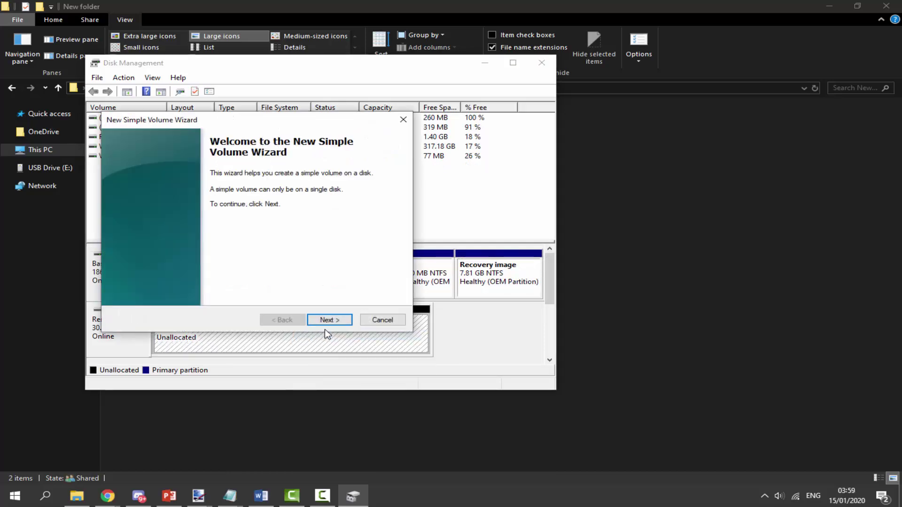
{"action": "left_click", "coordinate": [324, 320]}
{"action": "left_click", "coordinate": [329, 320]}
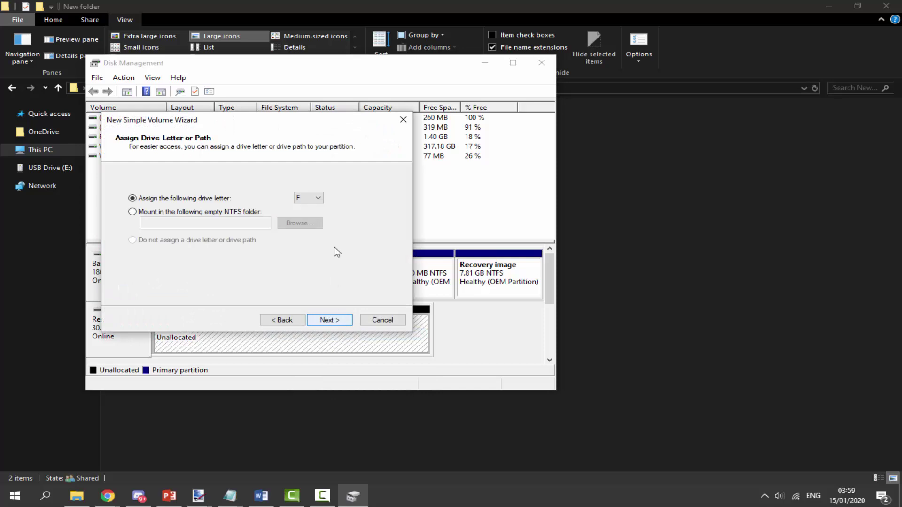
{"action": "left_click", "coordinate": [314, 198]}
{"action": "left_click", "coordinate": [317, 199]}
{"action": "left_click", "coordinate": [334, 319]}
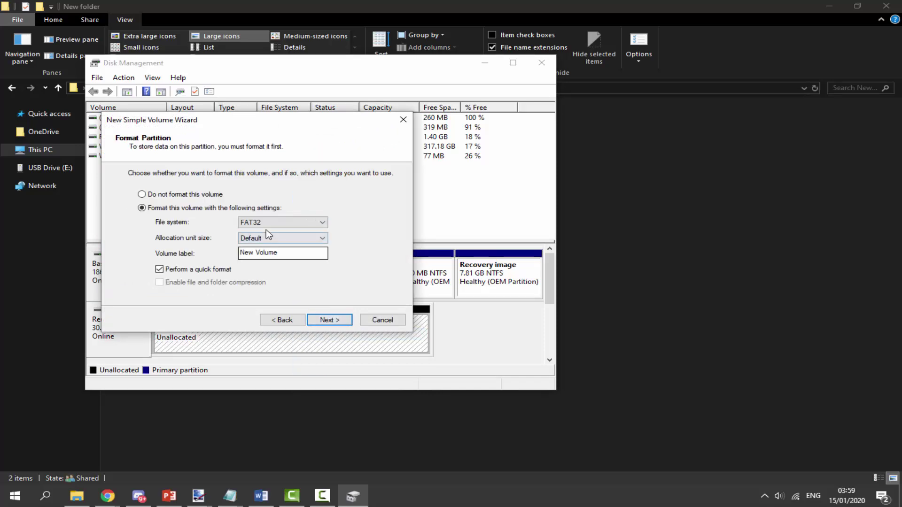
{"action": "left_click", "coordinate": [330, 320]}
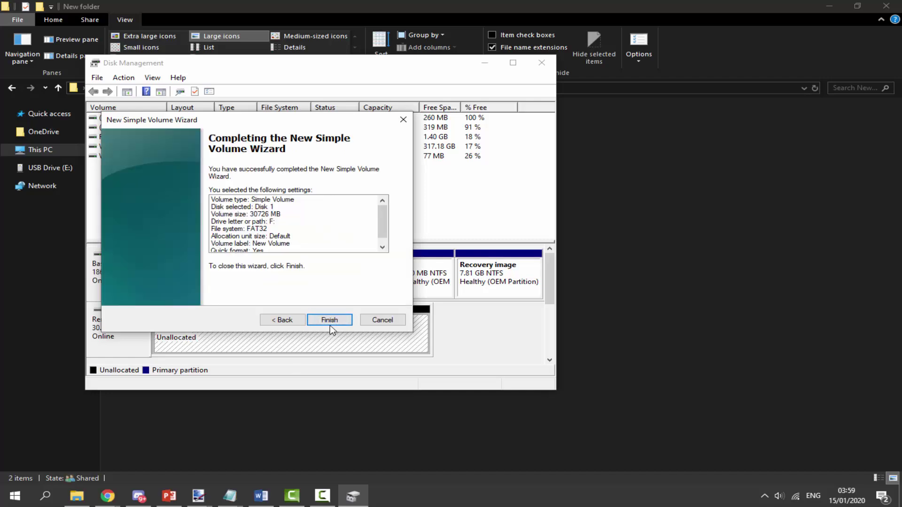
{"action": "left_click", "coordinate": [329, 321]}
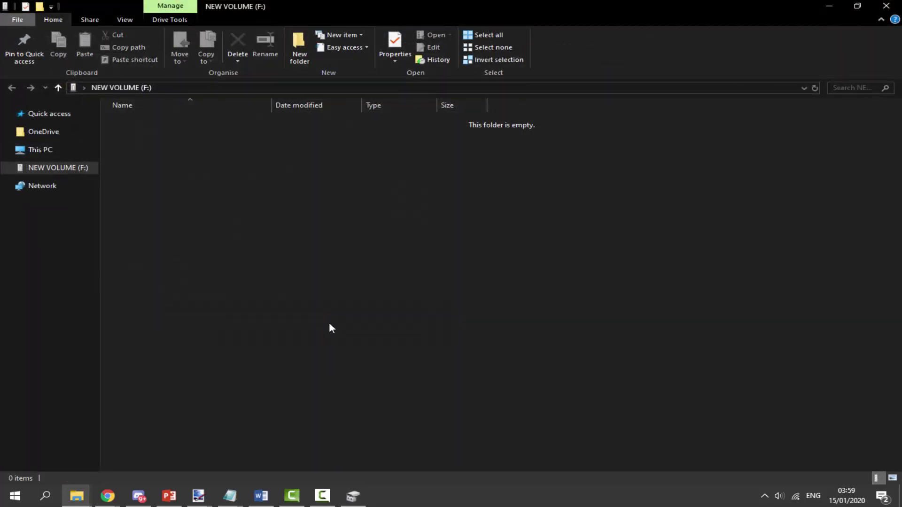
{"action": "left_click", "coordinate": [886, 6]}
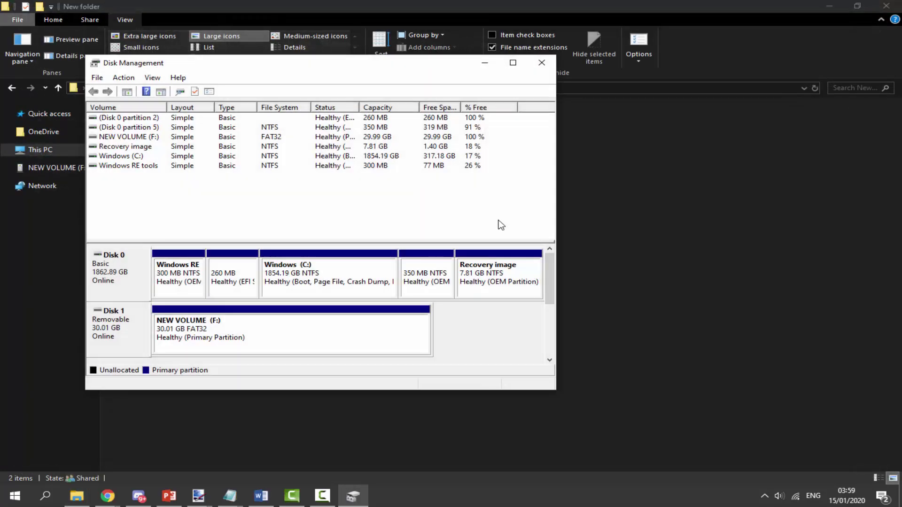
{"action": "left_click", "coordinate": [545, 67]}
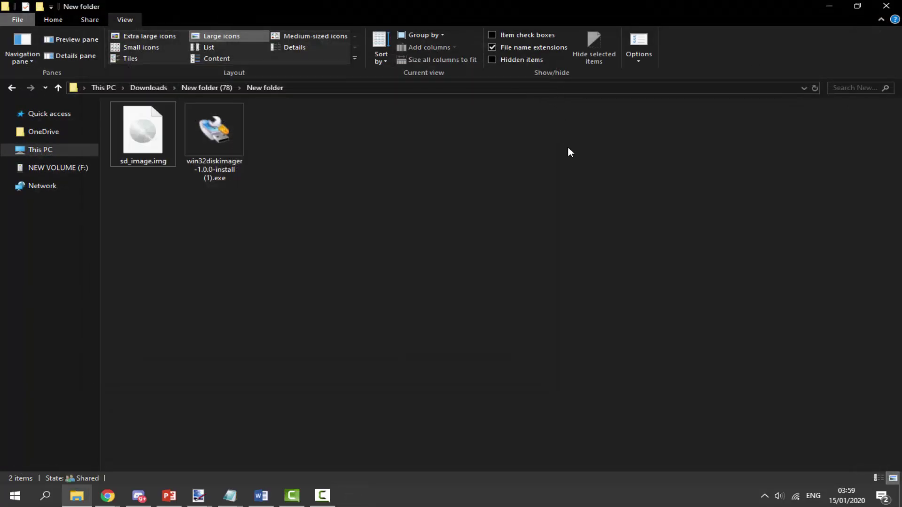
- Open the format settings for NEW VOLUME (F:) and choose FAT32 with the default allocation size
{"action": "left_click", "coordinate": [57, 149]}
{"action": "left_click", "coordinate": [486, 213]}
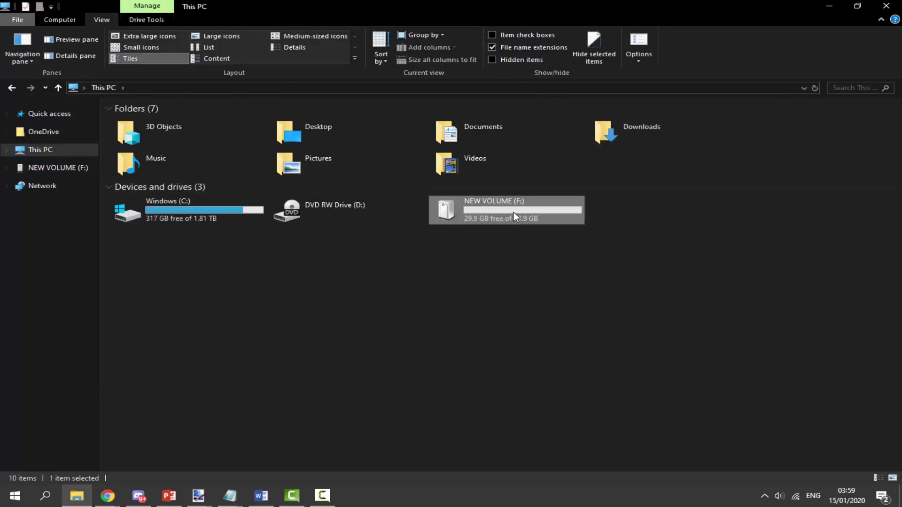
{"action": "right_click", "coordinate": [515, 216]}
{"action": "left_click", "coordinate": [551, 391]}
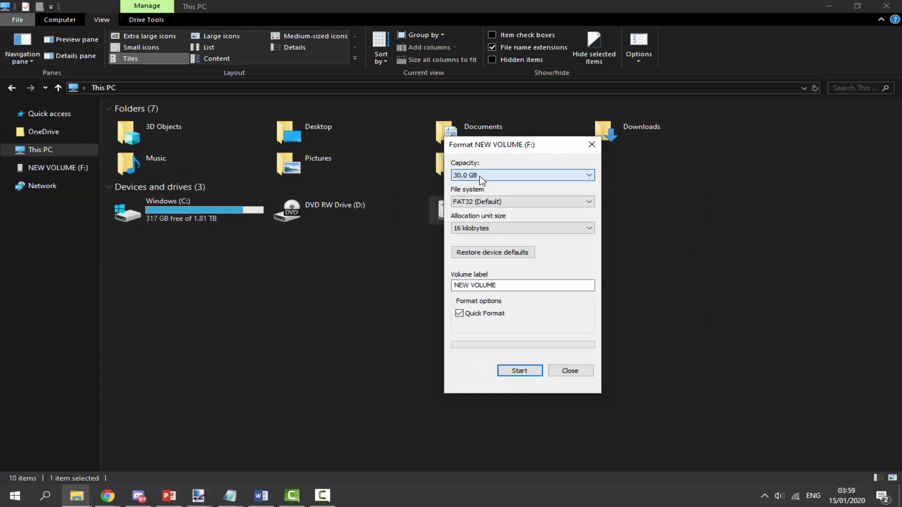
{"action": "left_click", "coordinate": [489, 202]}
{"action": "left_click", "coordinate": [489, 218]}
{"action": "left_click", "coordinate": [517, 228]}
{"action": "left_click", "coordinate": [489, 236]}
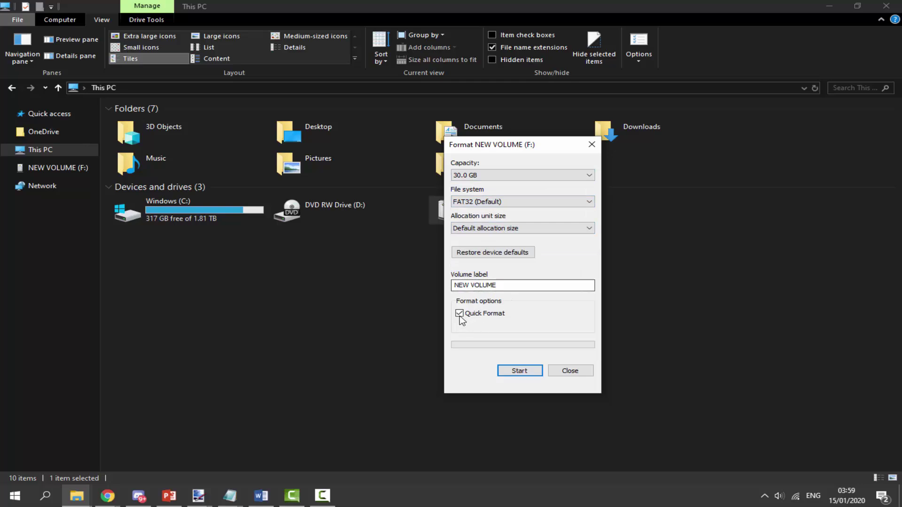
- Set the volume label to NewPocketGo and run a quick format of drive F:
{"action": "left_click_drag", "start_coordinate": [495, 285], "coordinate": [405, 286]}
{"action": "type", "text": "PocketGo"}
{"action": "key", "text": "Home"}
{"action": "type", "text": "New"}
{"action": "key", "text": "End"}
{"action": "left_click", "coordinate": [515, 371]}
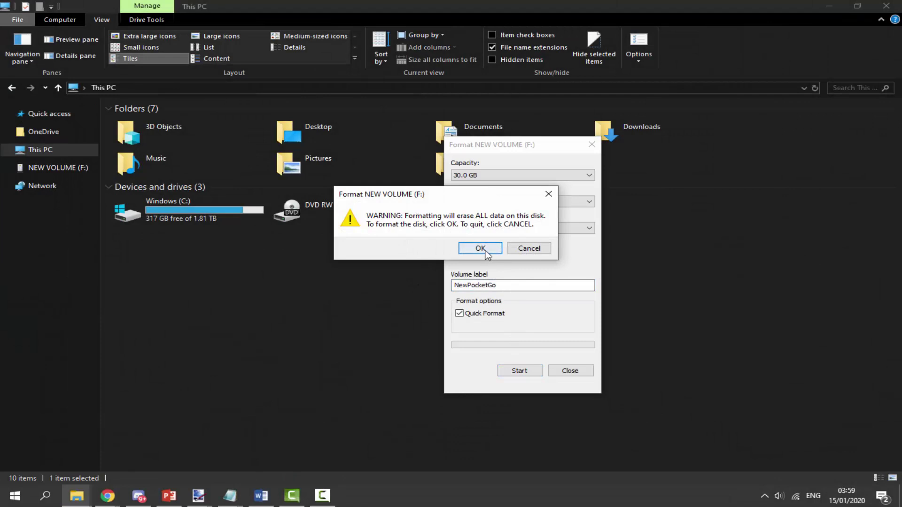
{"action": "left_click", "coordinate": [516, 250]}
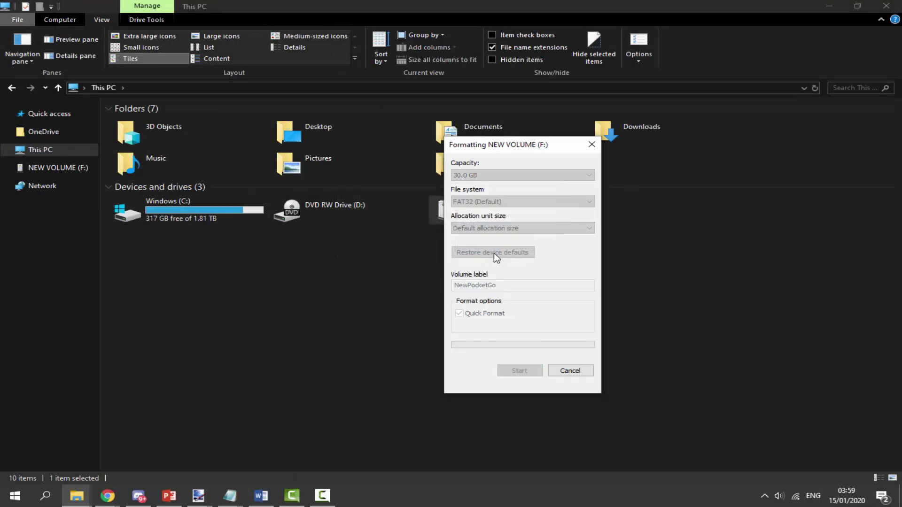
{"action": "left_click", "coordinate": [530, 246]}
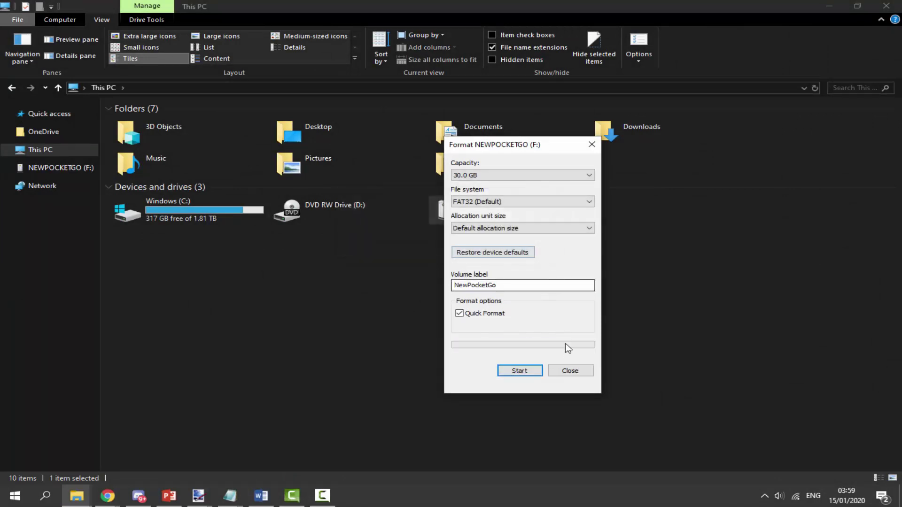
{"action": "left_click", "coordinate": [577, 372]}
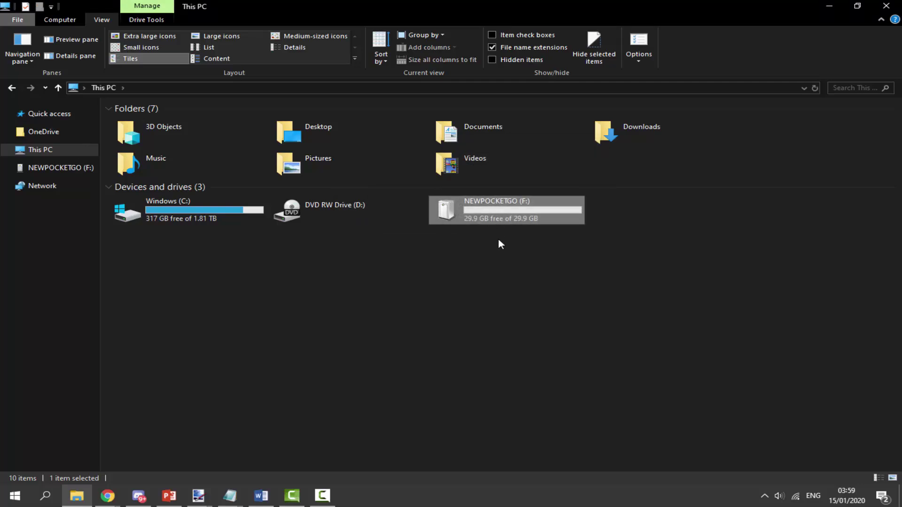
{"action": "right_click", "coordinate": [477, 220]}
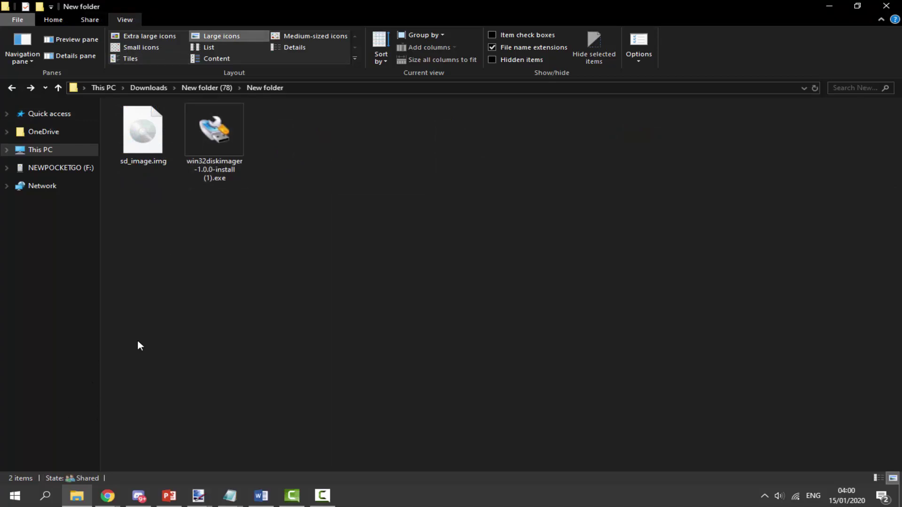
- Search Windows for "win32" and launch the Win32DiskImager app
{"action": "left_click", "coordinate": [45, 497]}
{"action": "type", "text": "win32"}
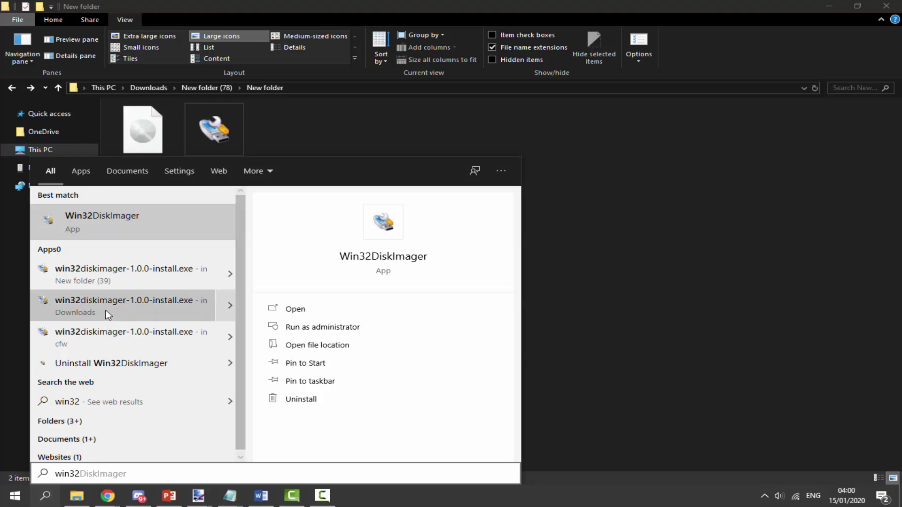
{"action": "left_click", "coordinate": [125, 217]}
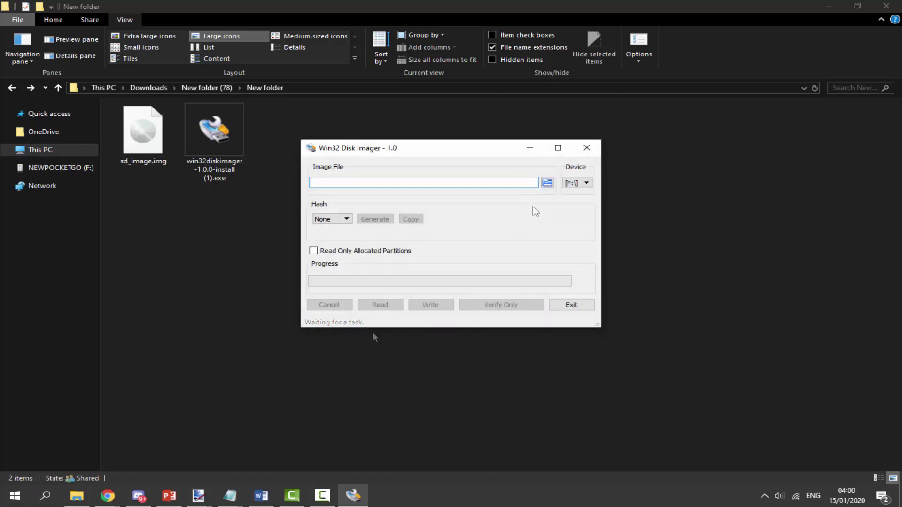
- Load sd_image.img from the New folder in New folder (78) and write it to device F:\, accepting the overwrite
{"action": "left_click", "coordinate": [573, 184]}
{"action": "left_click", "coordinate": [547, 183]}
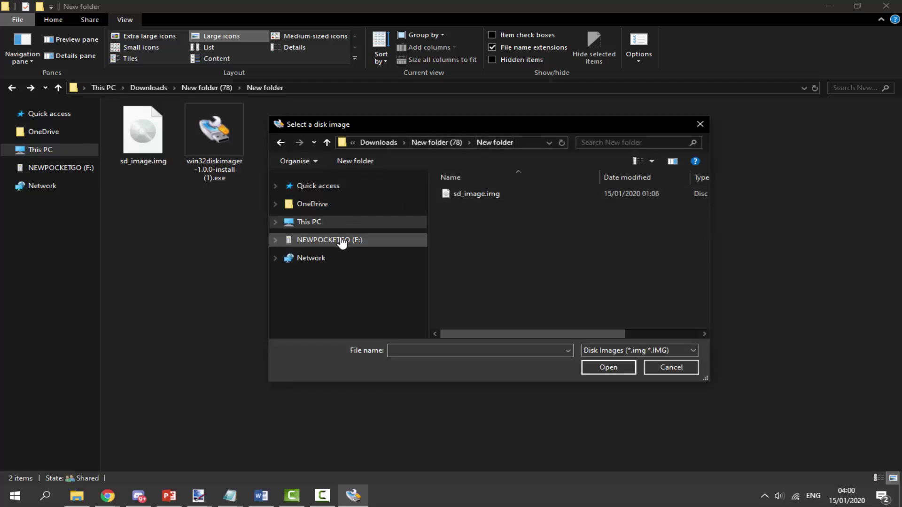
{"action": "left_click", "coordinate": [499, 195]}
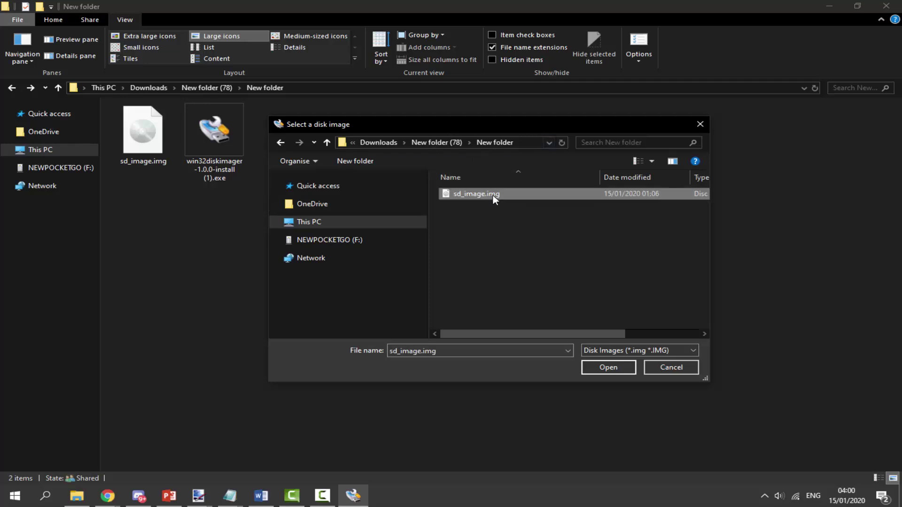
{"action": "left_click", "coordinate": [606, 368]}
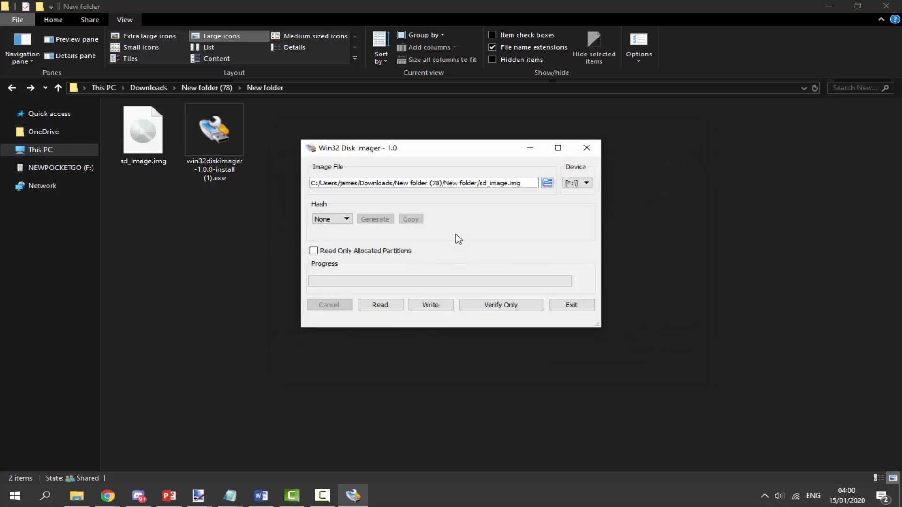
{"action": "left_click", "coordinate": [431, 304]}
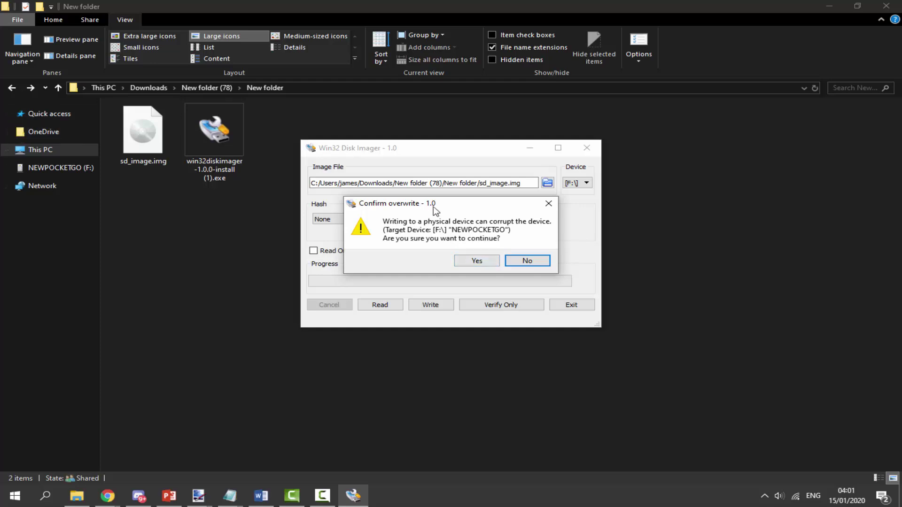
{"action": "left_click", "coordinate": [468, 261]}
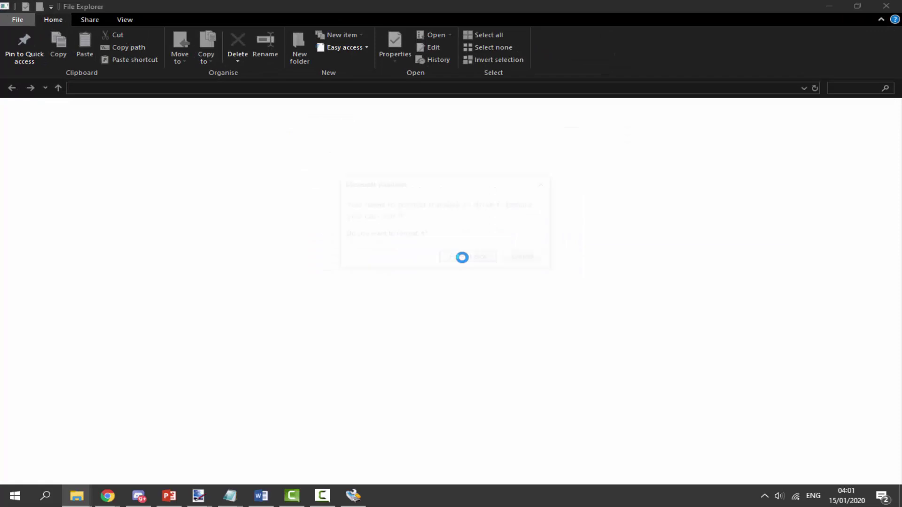
- Decline formatting the disk in drive F: and exit Win32 Disk Imager
{"action": "left_click", "coordinate": [526, 259]}
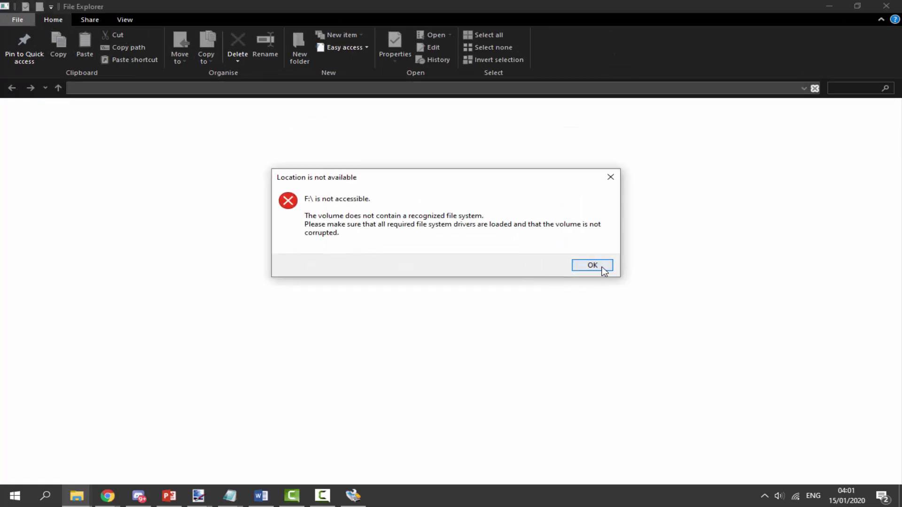
{"action": "left_click", "coordinate": [600, 268]}
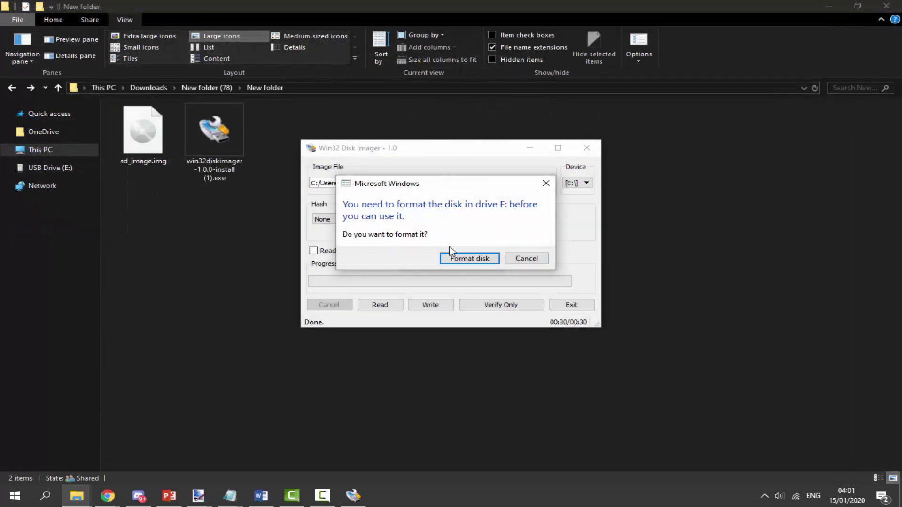
{"action": "left_click", "coordinate": [529, 258]}
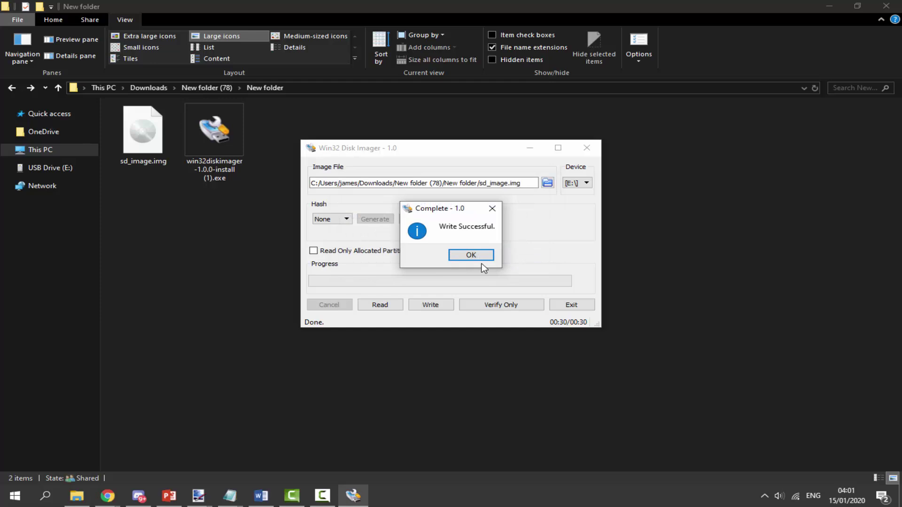
{"action": "left_click", "coordinate": [475, 255]}
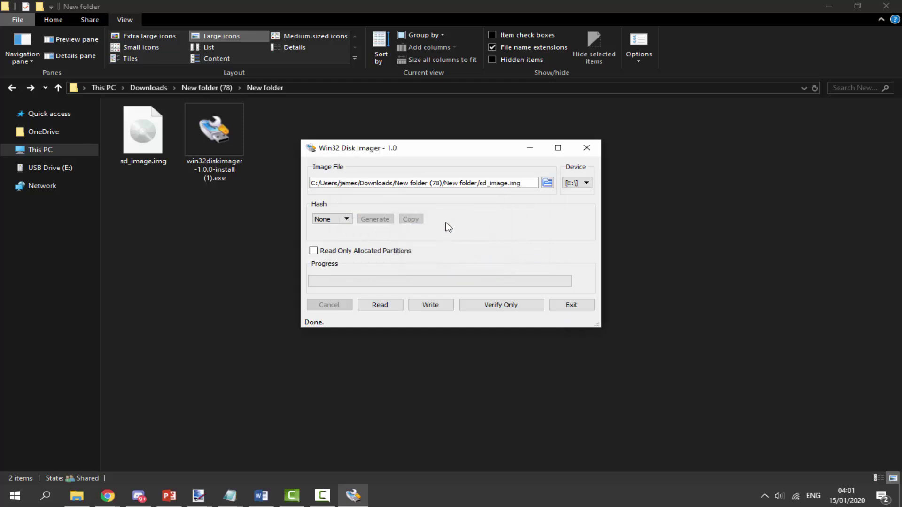
{"action": "left_click", "coordinate": [577, 302]}
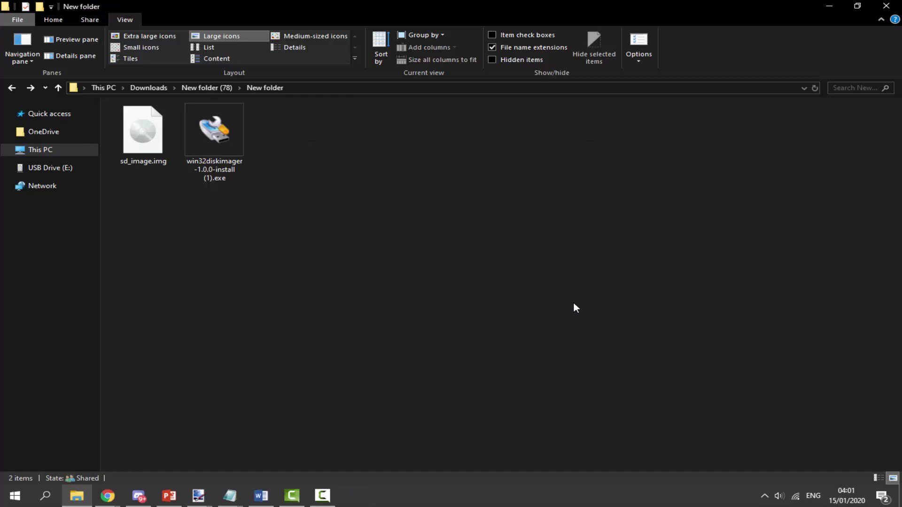
- Examine the contents of USB Drive (E:), including its root folder, and the list of drives on This PC
{"action": "left_click", "coordinate": [65, 169]}
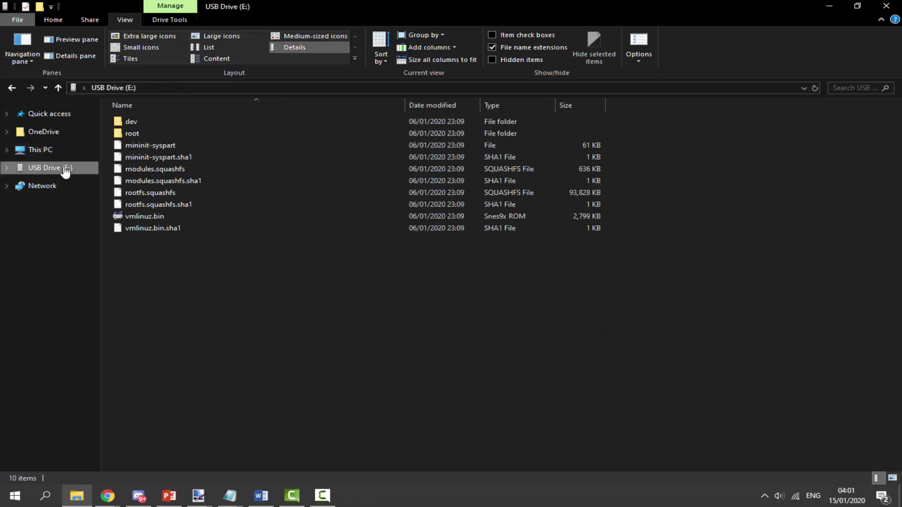
{"action": "double_click", "coordinate": [145, 132]}
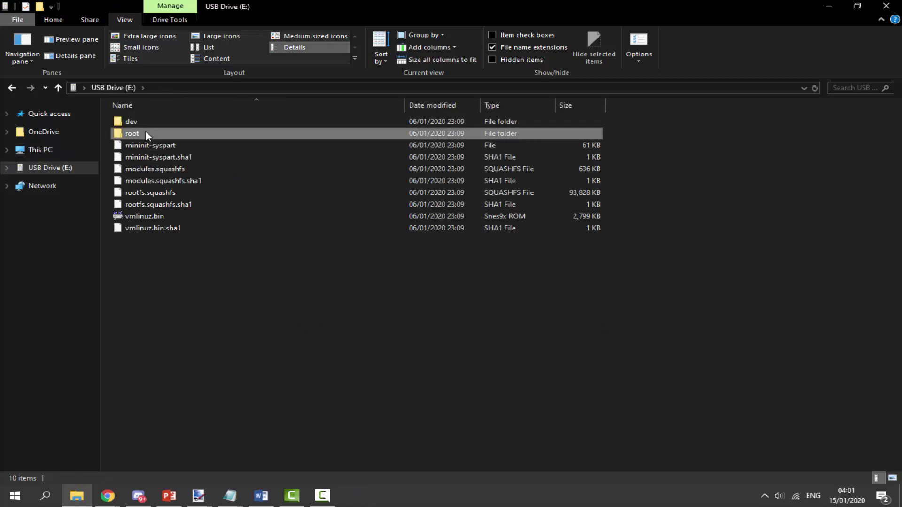
{"action": "left_click", "coordinate": [12, 88]}
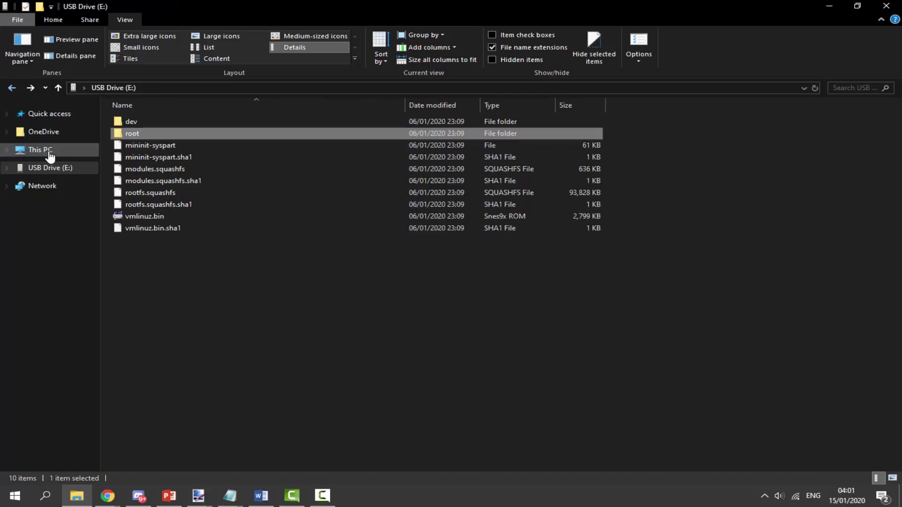
{"action": "left_click", "coordinate": [42, 150]}
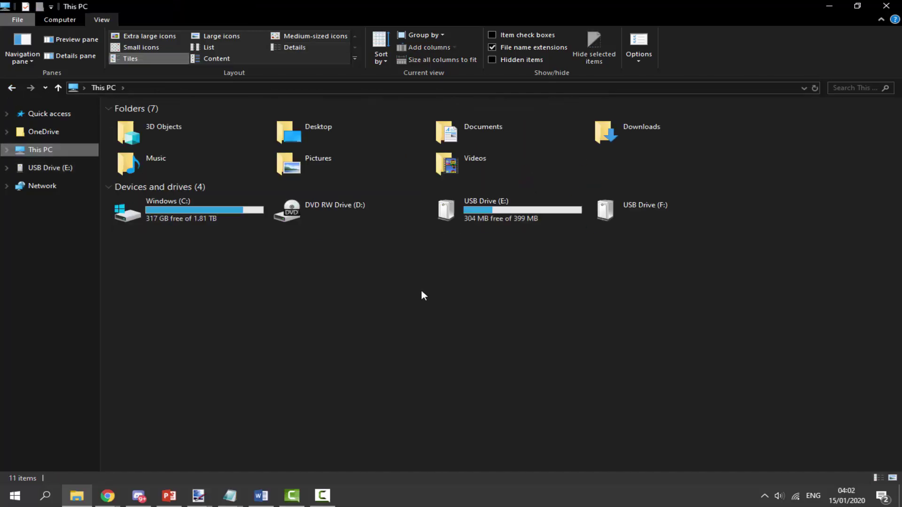